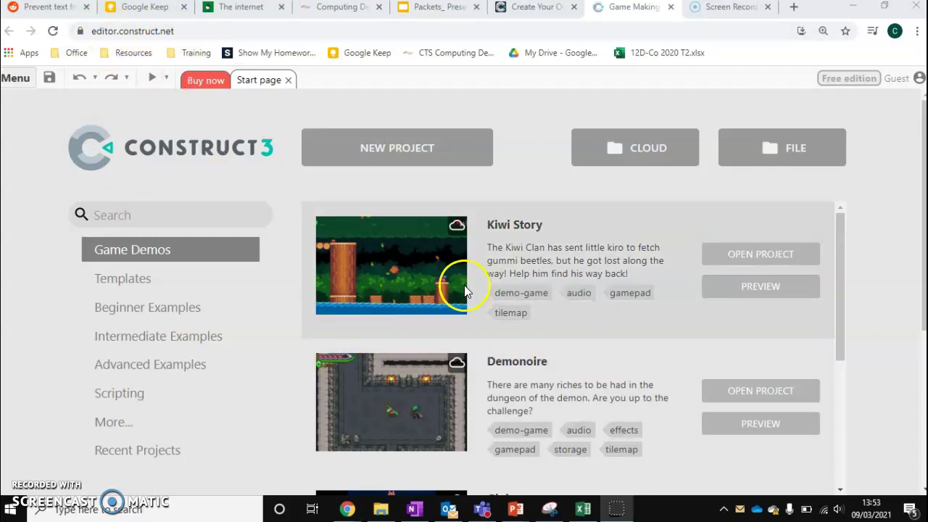
{"action": "left_click_drag", "start_coordinate": [842, 241], "coordinate": [848, 388]}
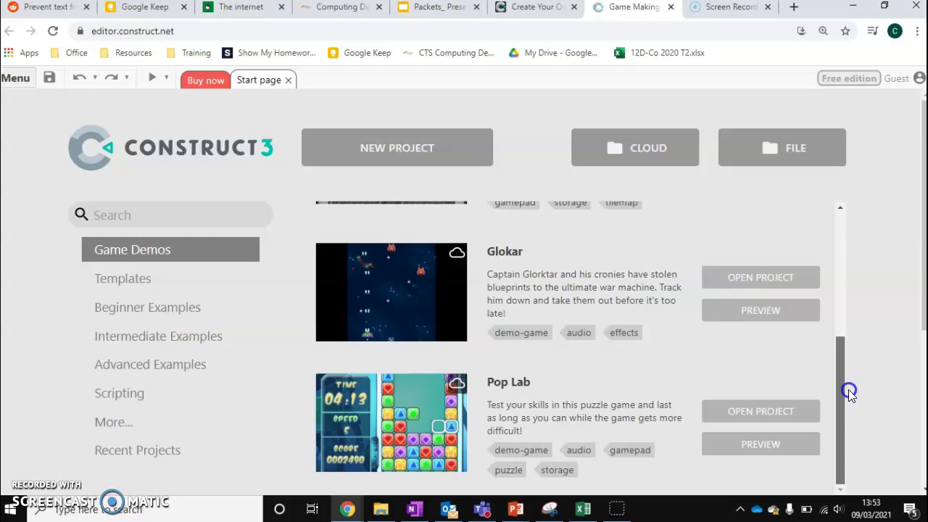
{"action": "left_click_drag", "start_coordinate": [849, 389], "coordinate": [828, 205]}
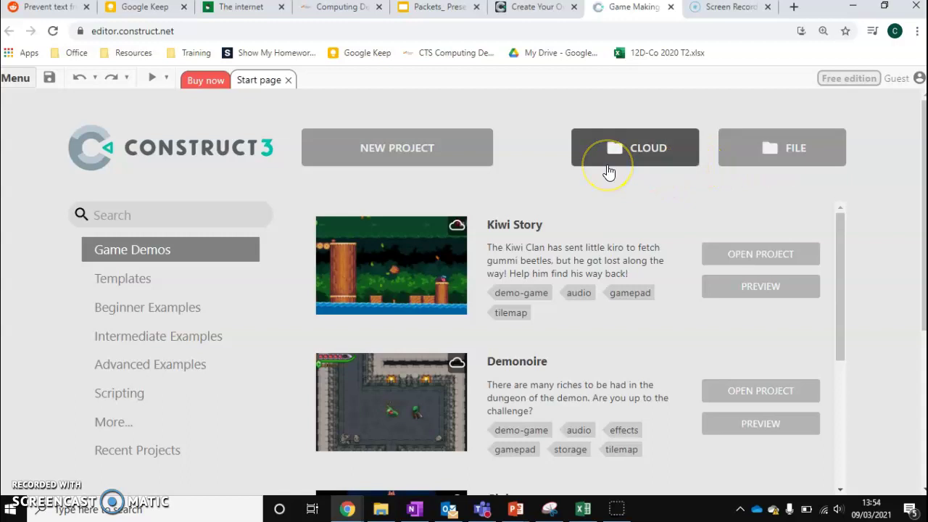
Create a new project named "test" with the SD landscape 16:9 preset, Landscape orientation, Event sheet start and pixel art optimization off
{"action": "left_click", "coordinate": [431, 151]}
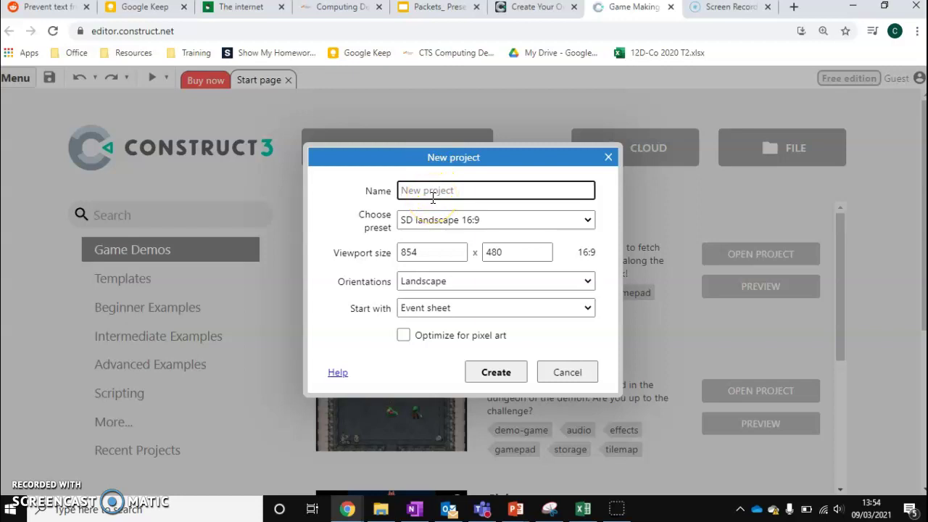
{"action": "type", "text": "test"}
{"action": "left_click", "coordinate": [441, 219]}
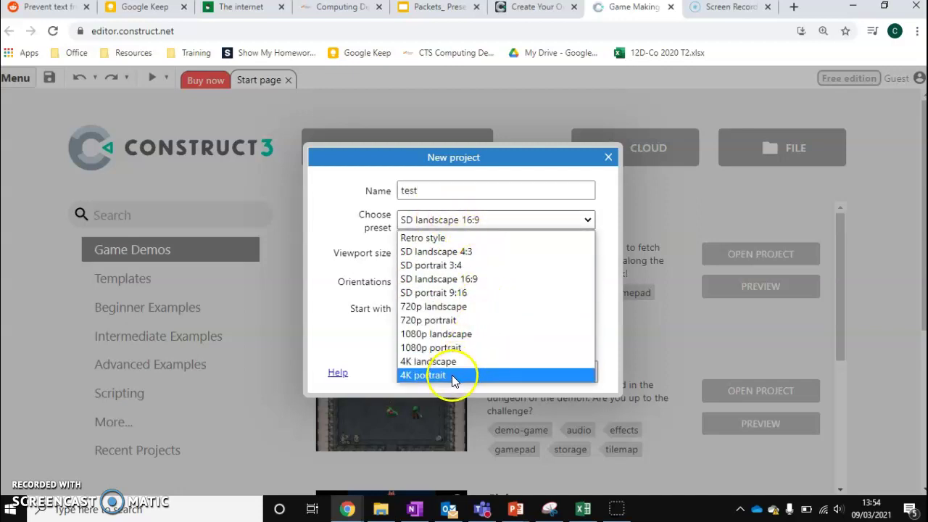
{"action": "left_click", "coordinate": [476, 212]}
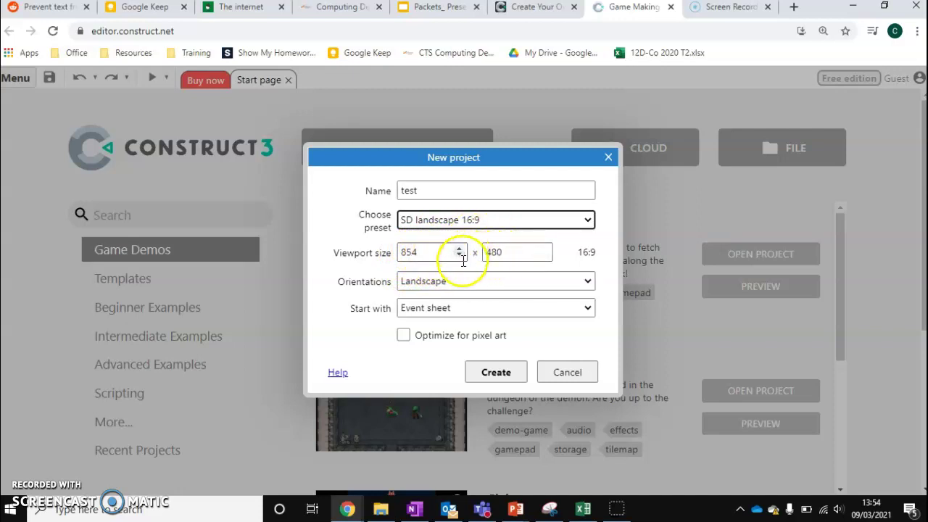
{"action": "left_click", "coordinate": [452, 281]}
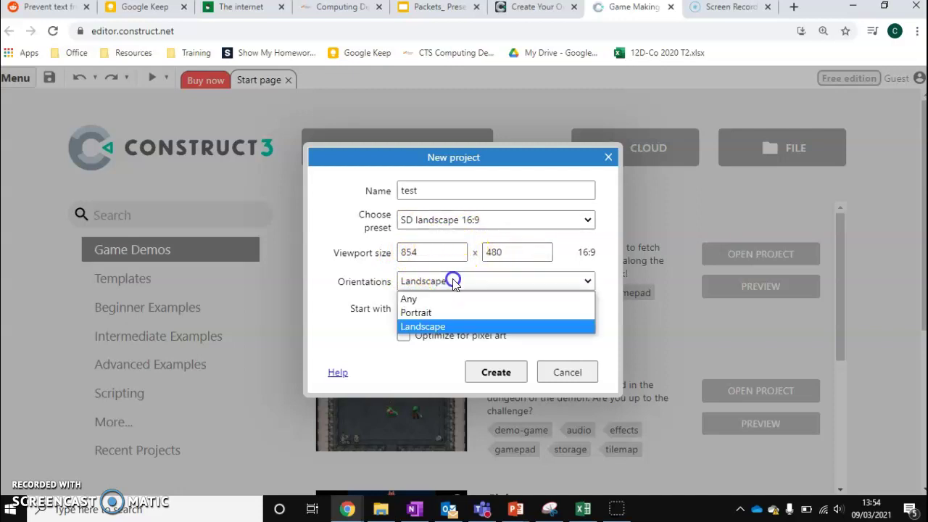
{"action": "left_click", "coordinate": [449, 326]}
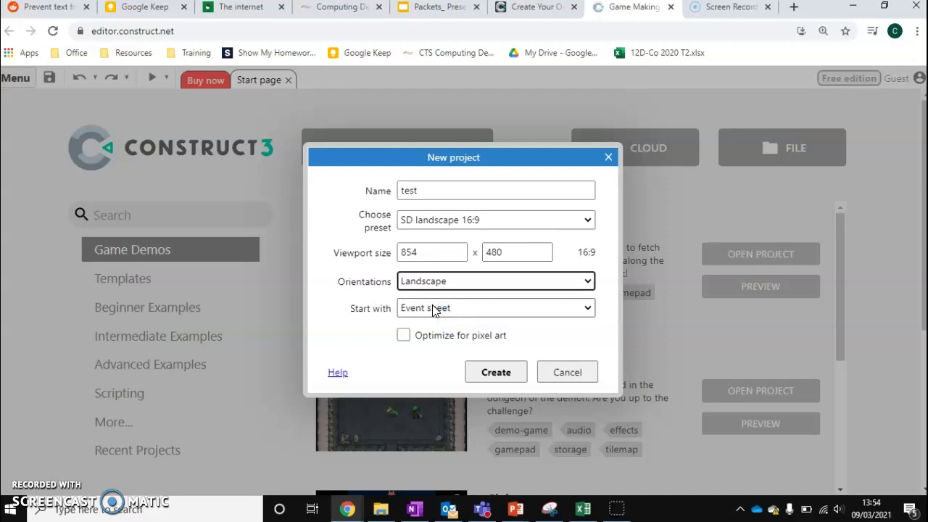
{"action": "left_click", "coordinate": [447, 316]}
{"action": "left_click", "coordinate": [407, 335]}
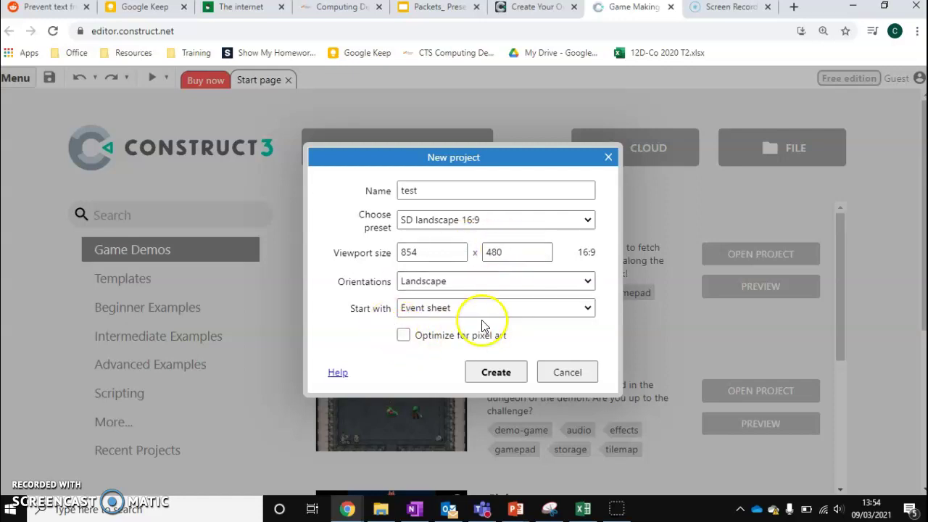
{"action": "left_click", "coordinate": [487, 375]}
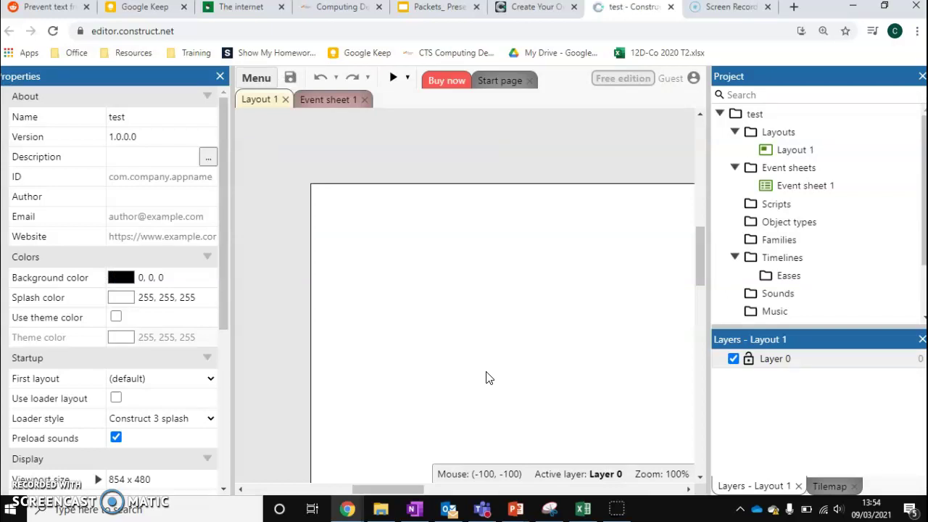
Zoom the layout view out to 25% and centre it so the whole layout area can be examined
{"action": "right_click", "coordinate": [411, 249]}
{"action": "mouse_move", "coordinate": [487, 320]}
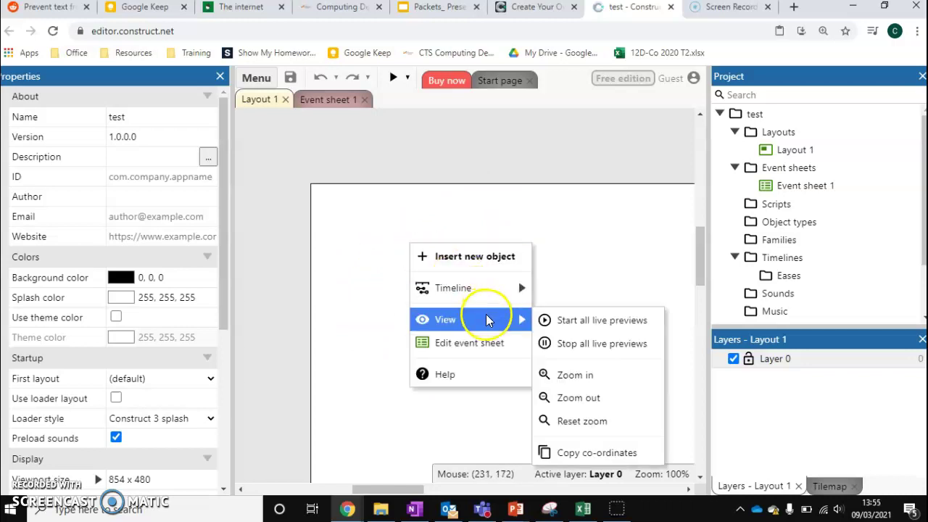
{"action": "left_click", "coordinate": [580, 398]}
{"action": "right_click", "coordinate": [553, 373]}
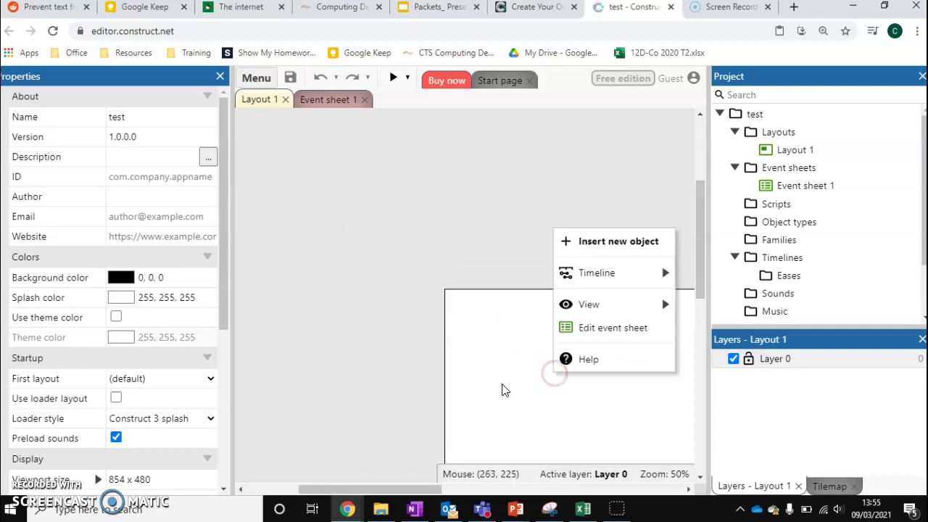
{"action": "left_click", "coordinate": [434, 420]}
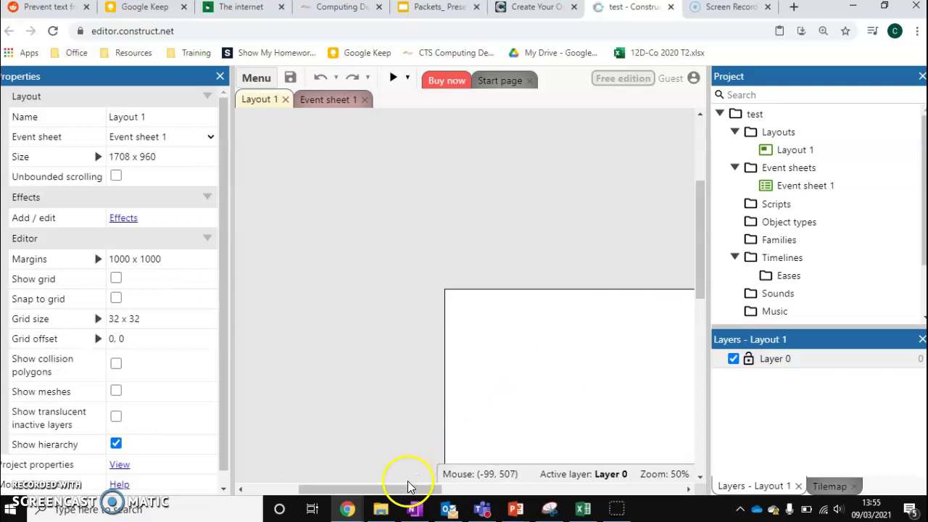
{"action": "left_click_drag", "start_coordinate": [409, 488], "coordinate": [505, 474]}
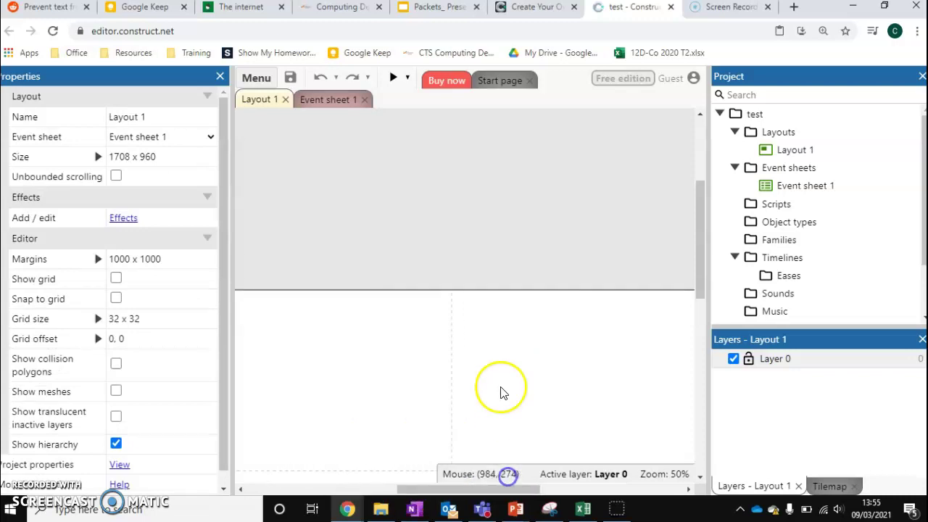
{"action": "right_click", "coordinate": [504, 392]}
{"action": "mouse_move", "coordinate": [534, 314]}
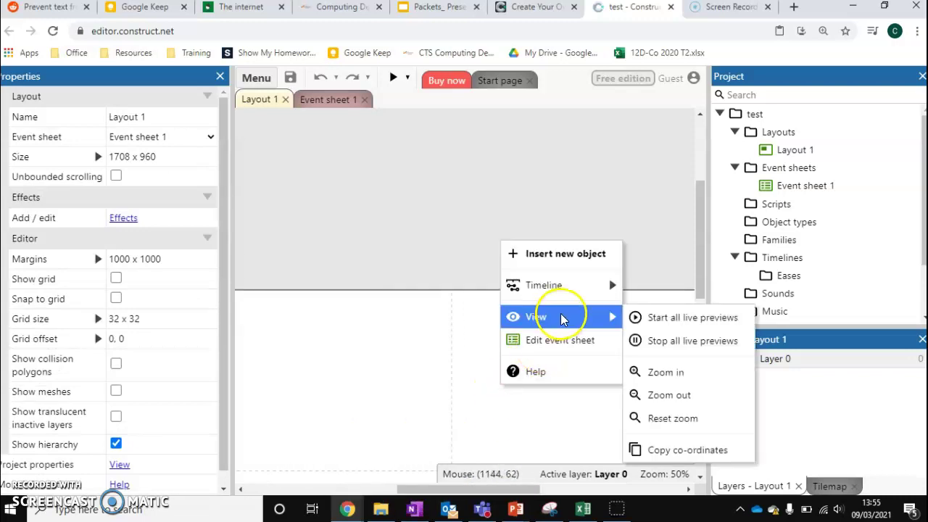
{"action": "left_click", "coordinate": [669, 397]}
{"action": "left_click_drag", "start_coordinate": [704, 272], "coordinate": [704, 345]}
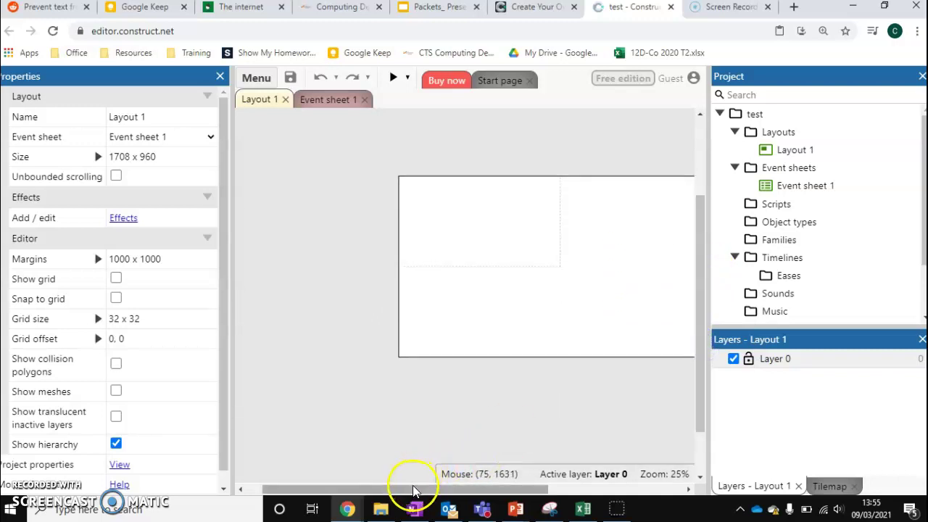
{"action": "left_click_drag", "start_coordinate": [413, 491], "coordinate": [462, 491]}
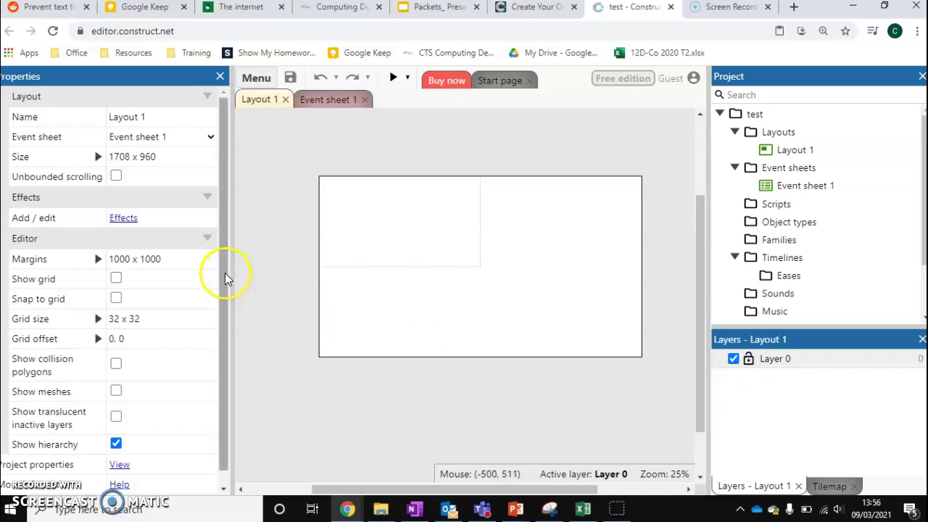
Show the grid on Layout 1 and hide it again
{"action": "left_click_drag", "start_coordinate": [228, 269], "coordinate": [229, 306]}
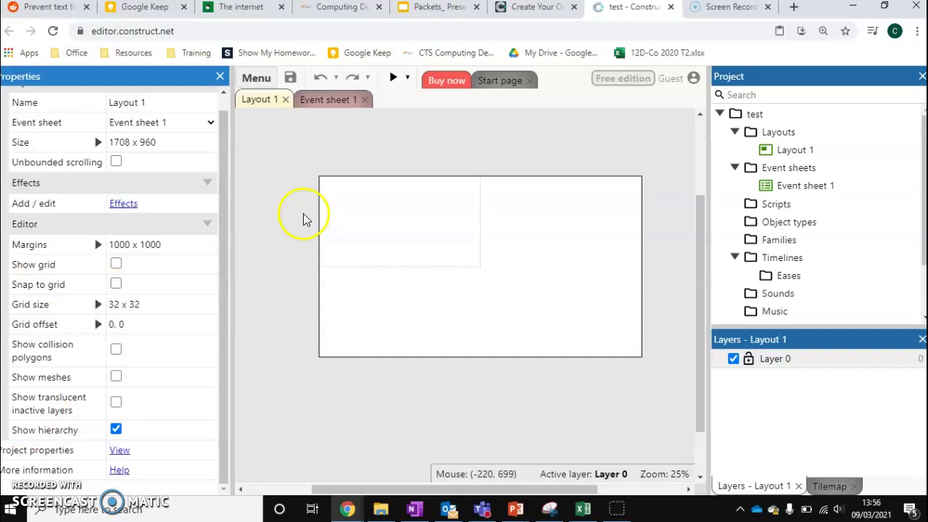
{"action": "left_click", "coordinate": [116, 265]}
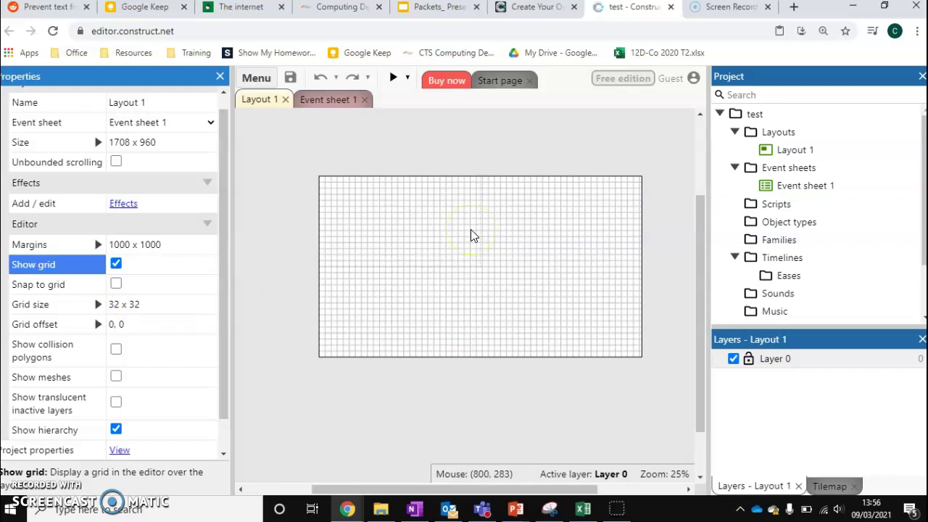
{"action": "left_click", "coordinate": [116, 264]}
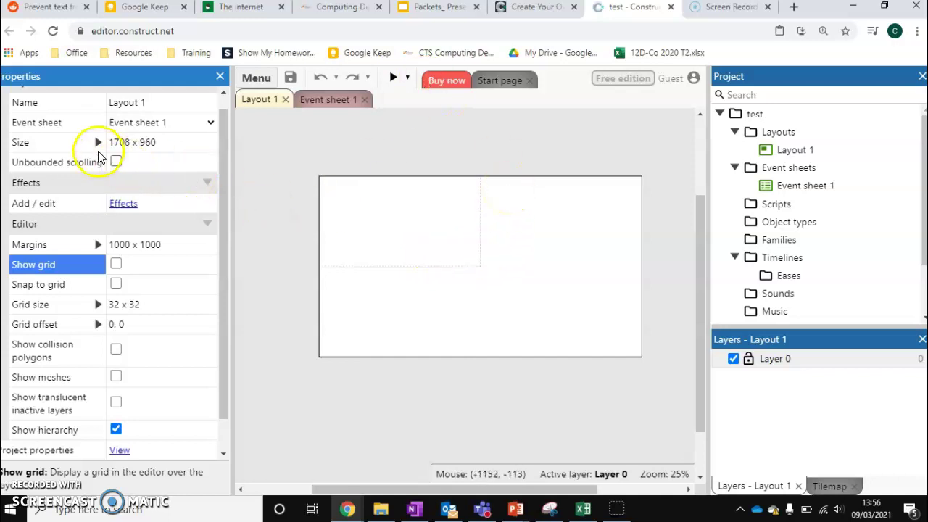
Set the size of Layout 1 to 2000 x 300
{"action": "left_click", "coordinate": [134, 148]}
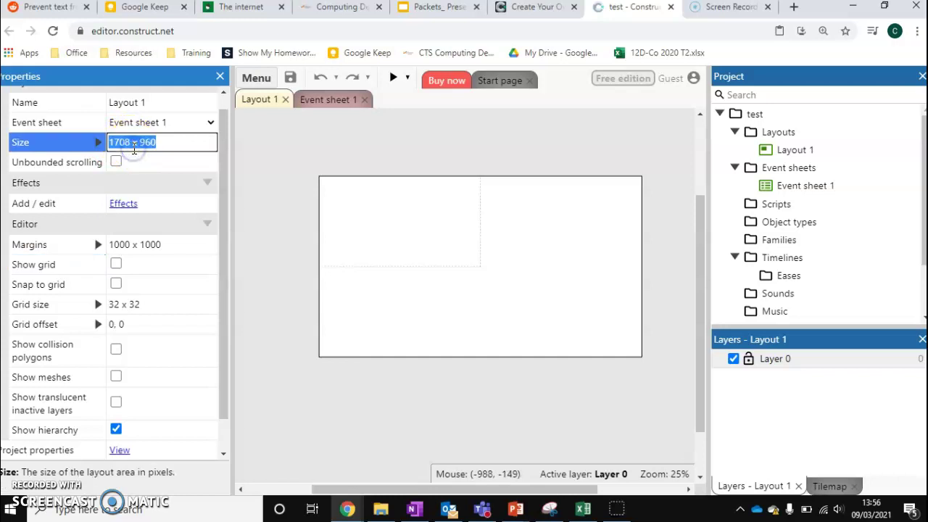
{"action": "type", "text": "2000x300"}
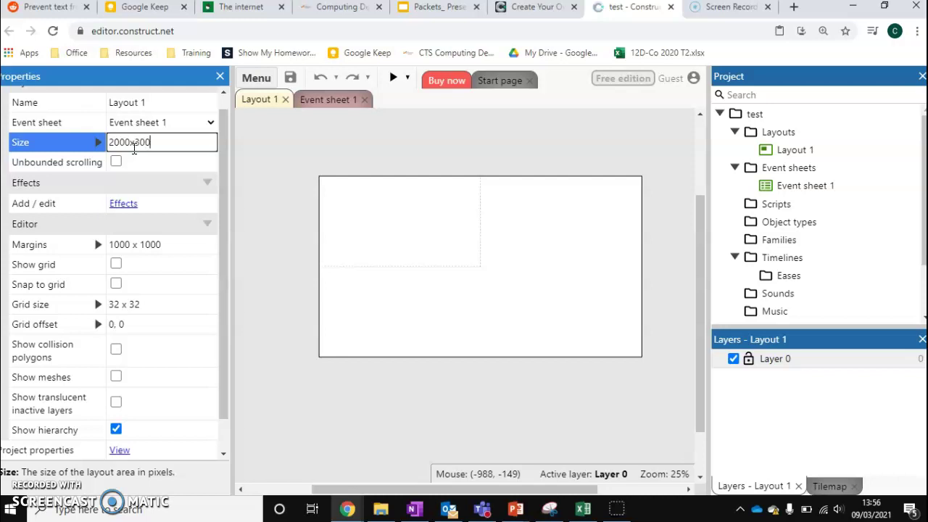
{"action": "key", "text": "Tab"}
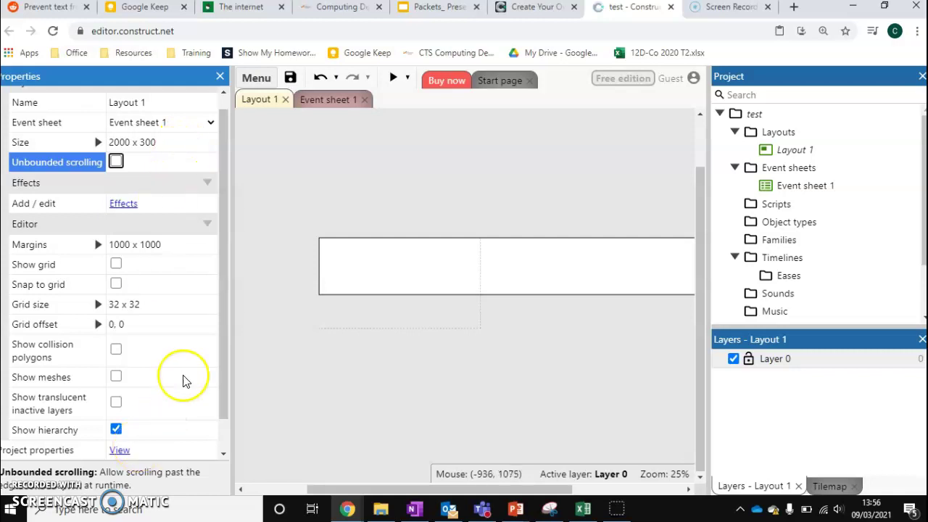
View the project properties and set the viewport height to 300
{"action": "left_click_drag", "start_coordinate": [219, 356], "coordinate": [227, 410]}
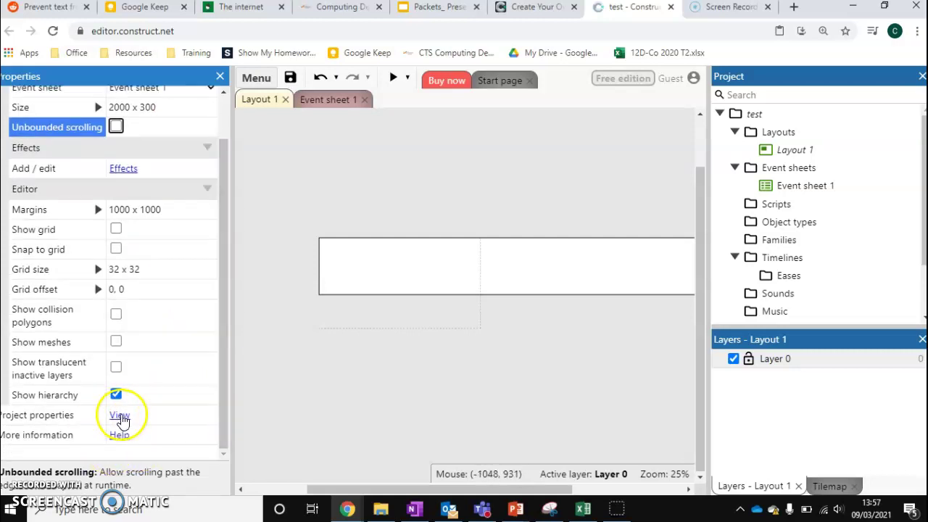
{"action": "left_click", "coordinate": [120, 416]}
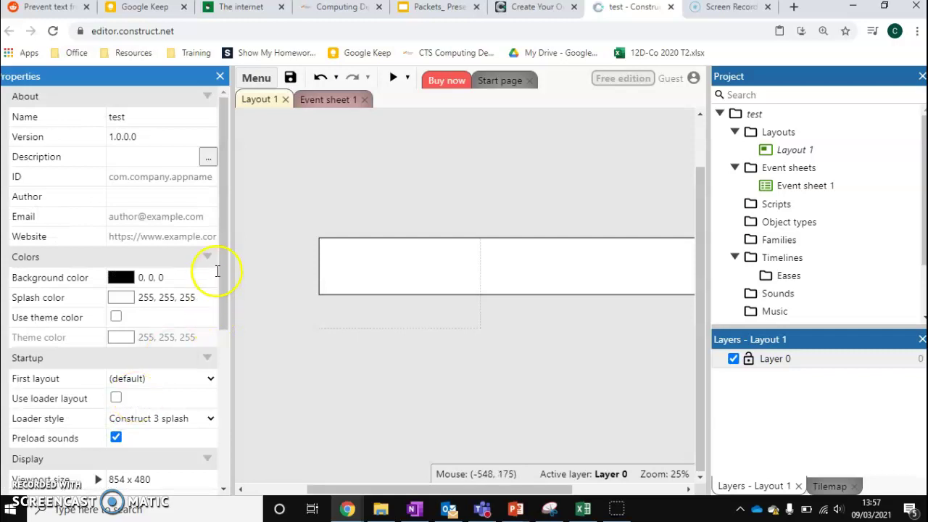
{"action": "left_click", "coordinate": [222, 270]}
{"action": "left_click_drag", "start_coordinate": [222, 270], "coordinate": [217, 377]}
{"action": "left_click", "coordinate": [98, 294]}
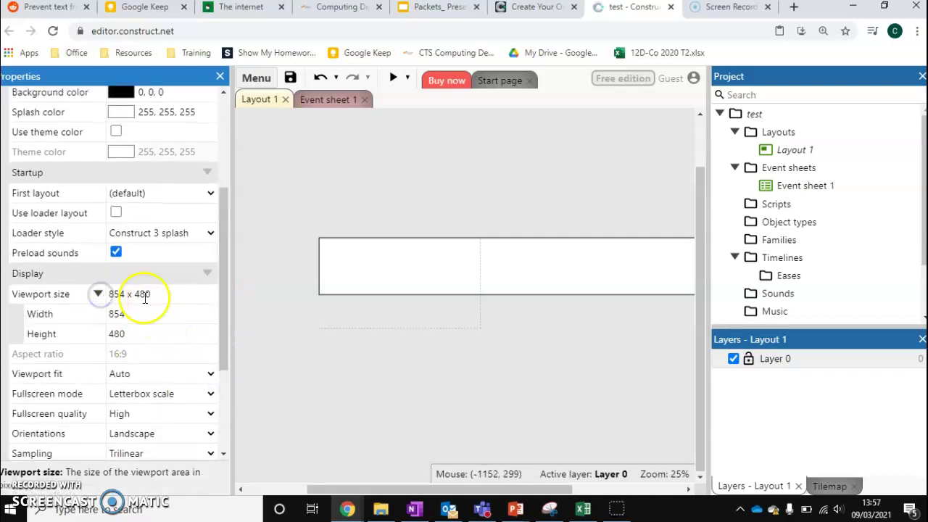
{"action": "left_click", "coordinate": [127, 334]}
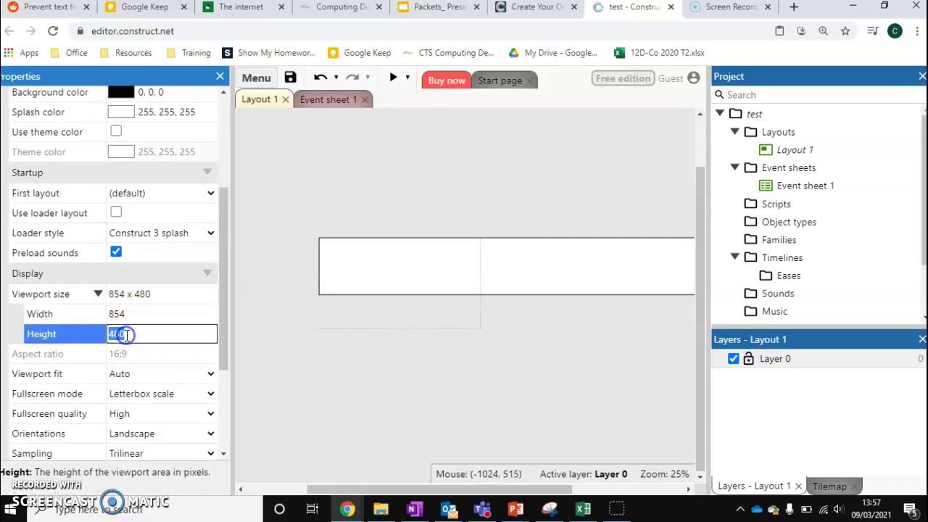
{"action": "type", "text": "300"}
{"action": "key", "text": "Tab"}
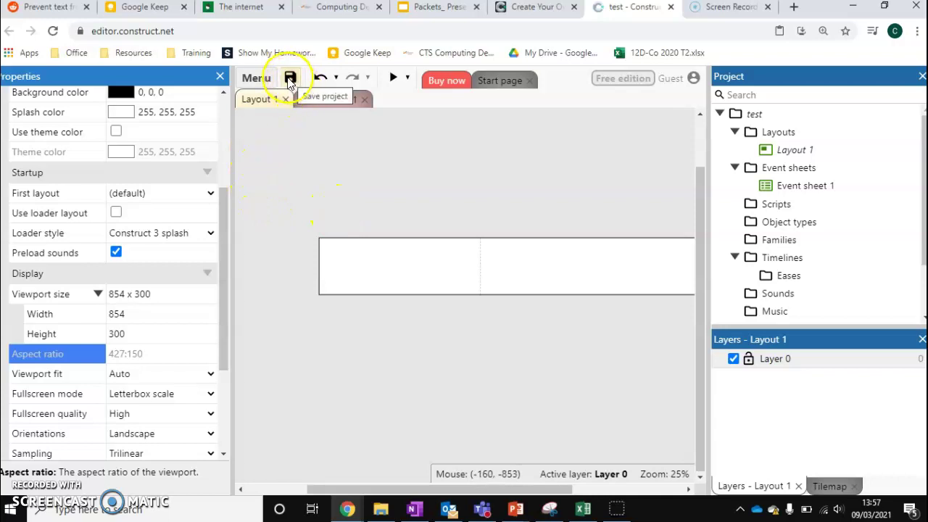
Bring up the Save as options for the project
{"action": "left_click", "coordinate": [260, 78]}
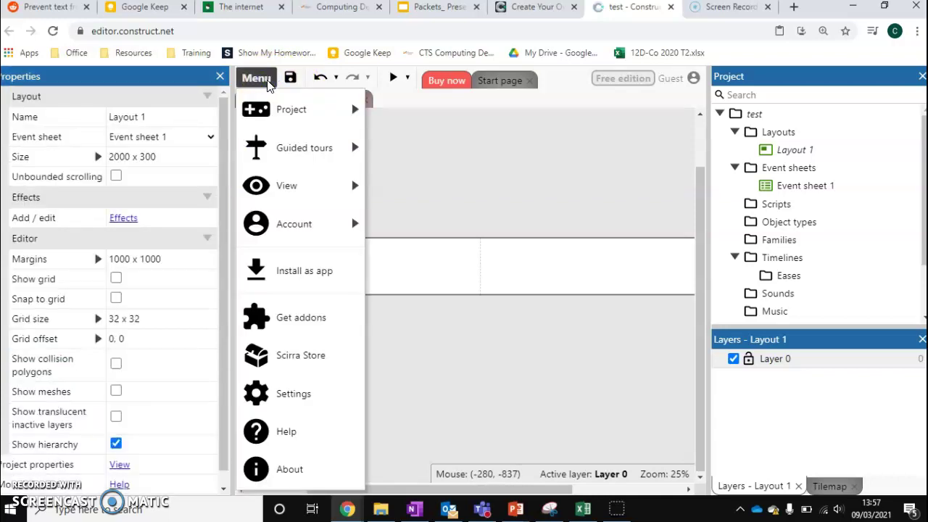
{"action": "mouse_move", "coordinate": [284, 107]}
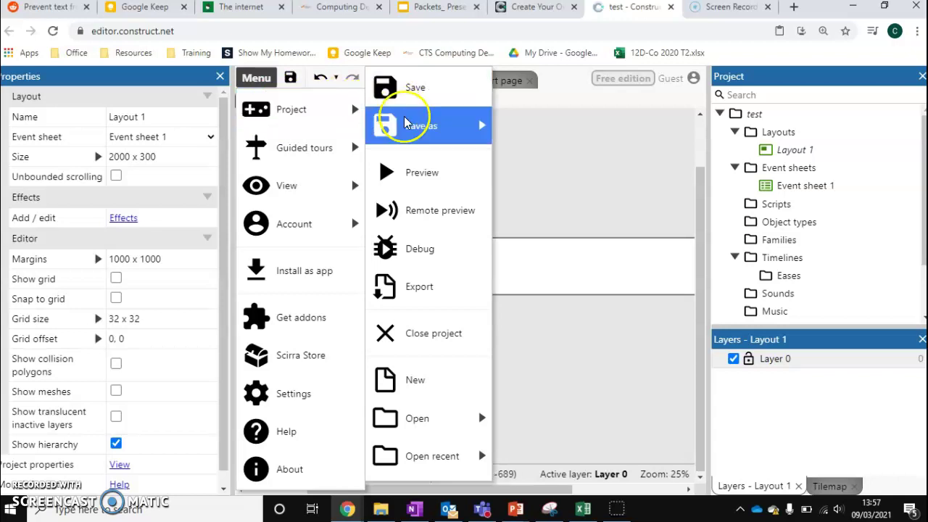
{"action": "mouse_move", "coordinate": [407, 125]}
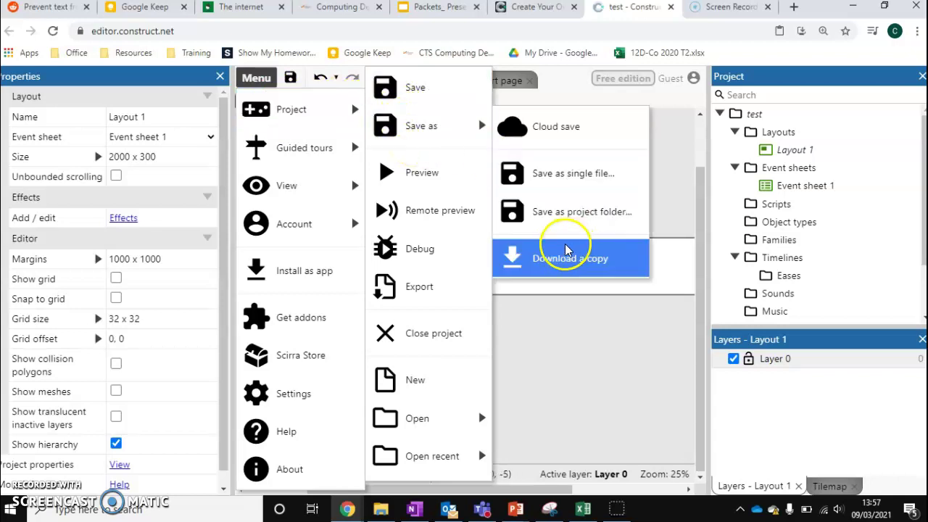